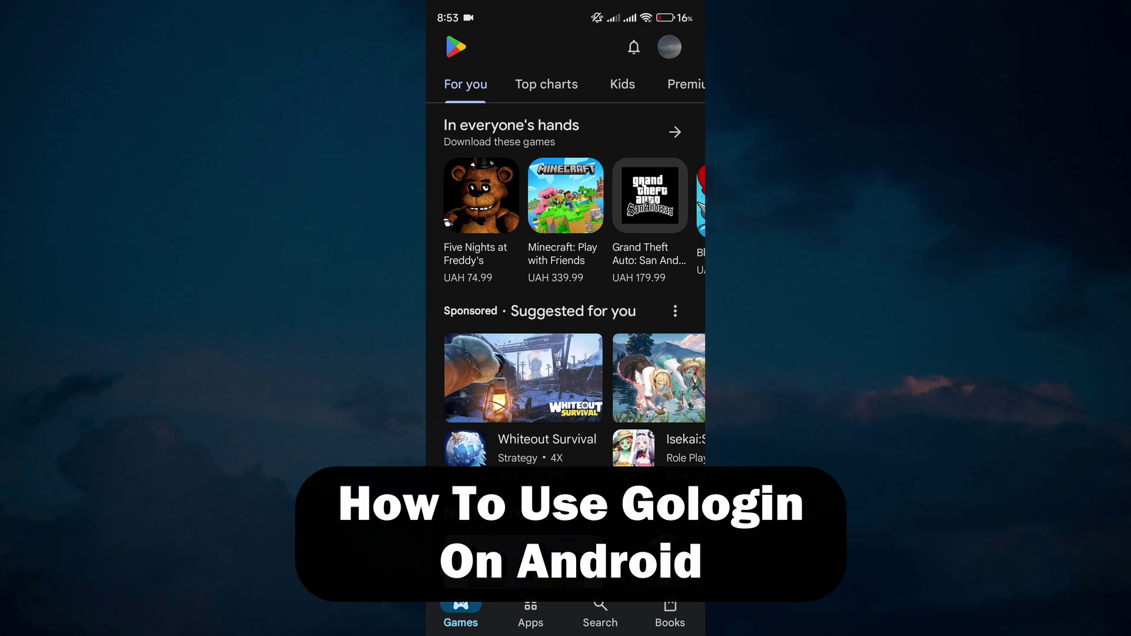
- Search the Play Store for 'gologin' and install the GoLogin multiaccounting tool
left_click(600, 612)
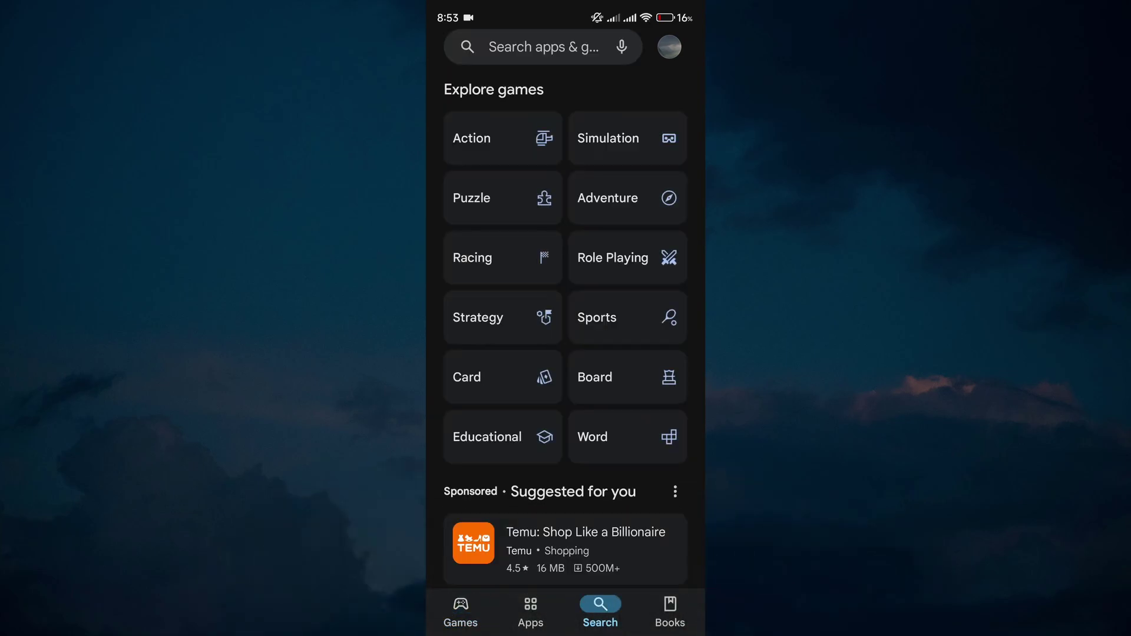
left_click(543, 46)
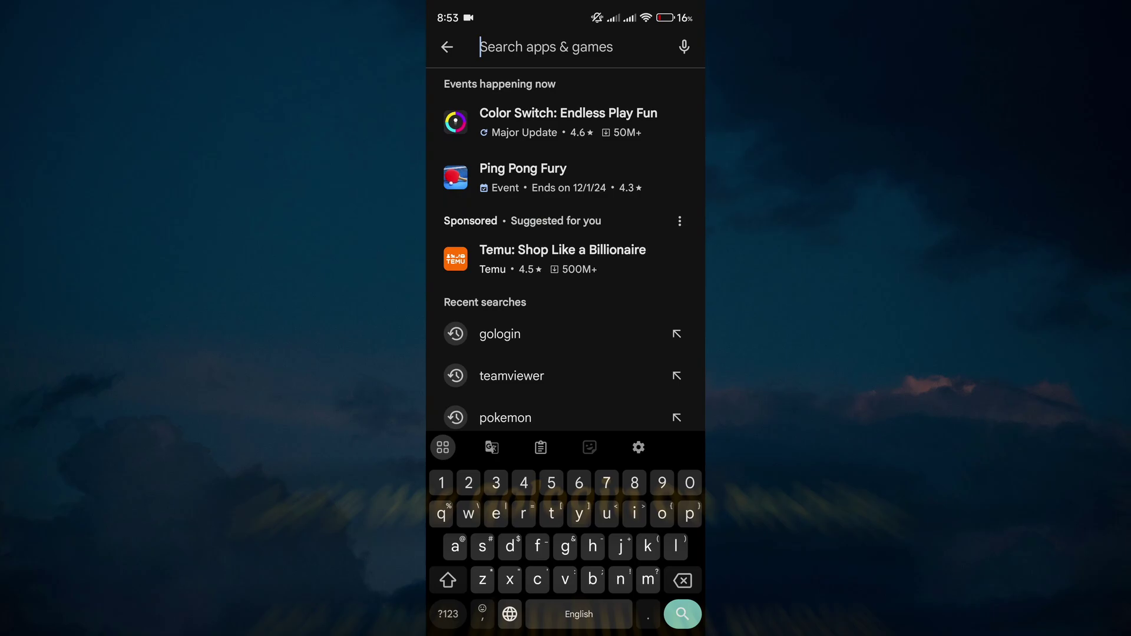
type("g")
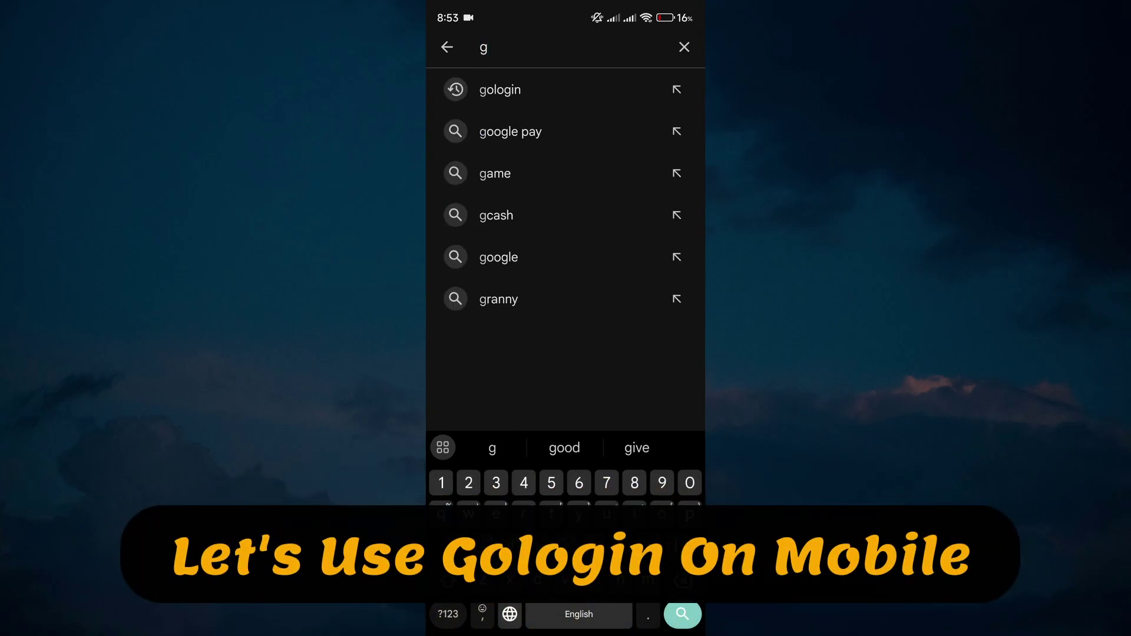
type("o")
left_click(500, 89)
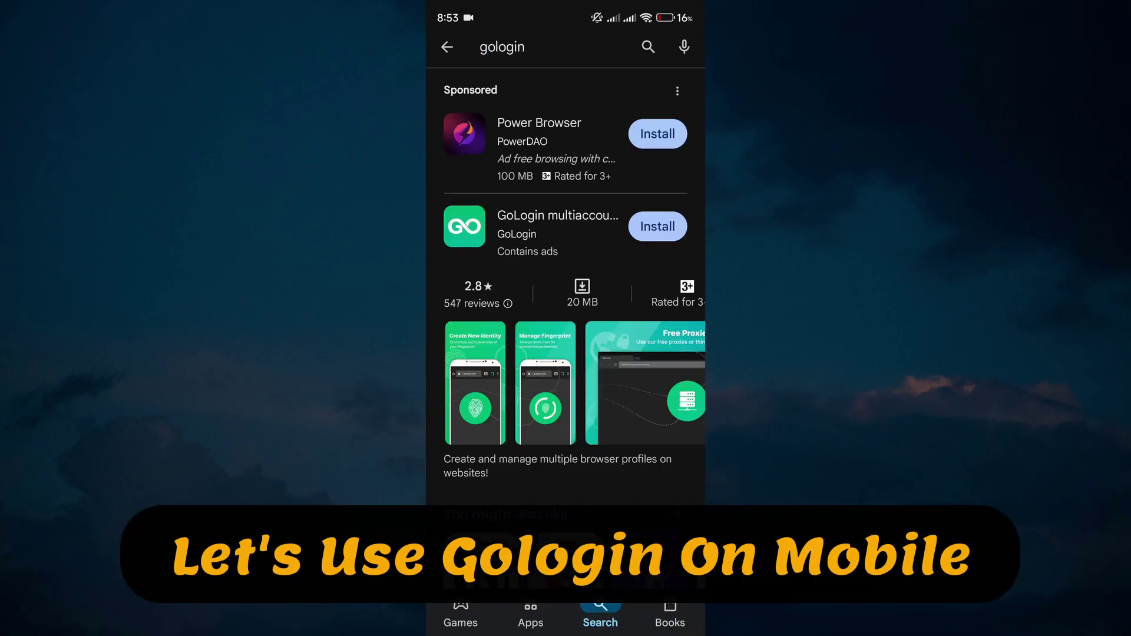
left_click(531, 231)
left_click(566, 274)
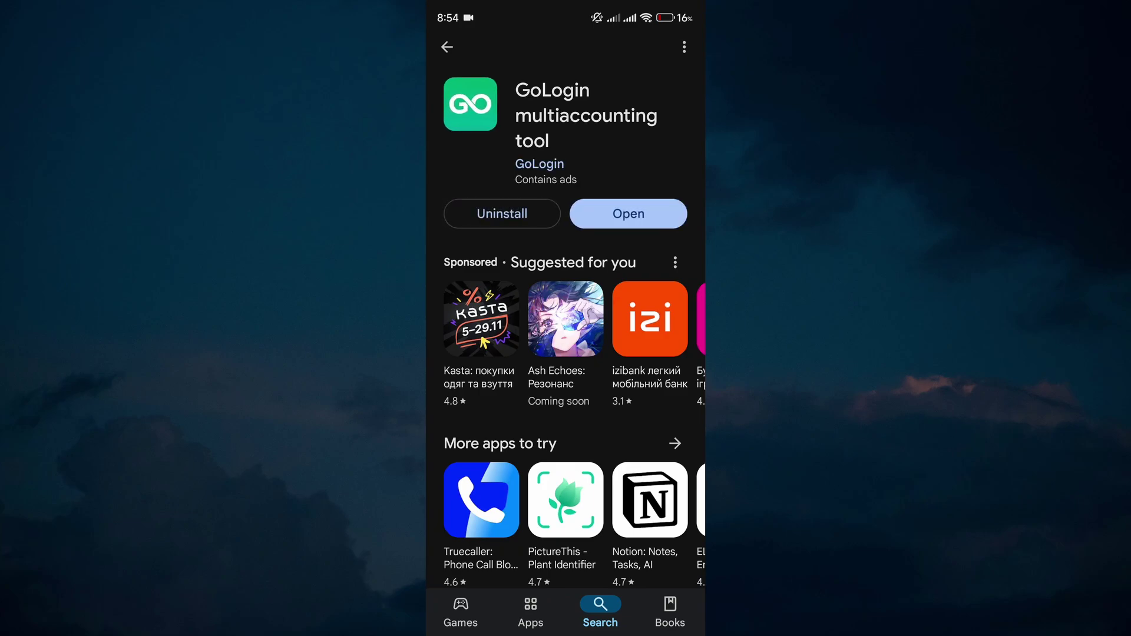
- Launch GoLogin and accept installing the Orbita for GoLogin browser
left_click(628, 214)
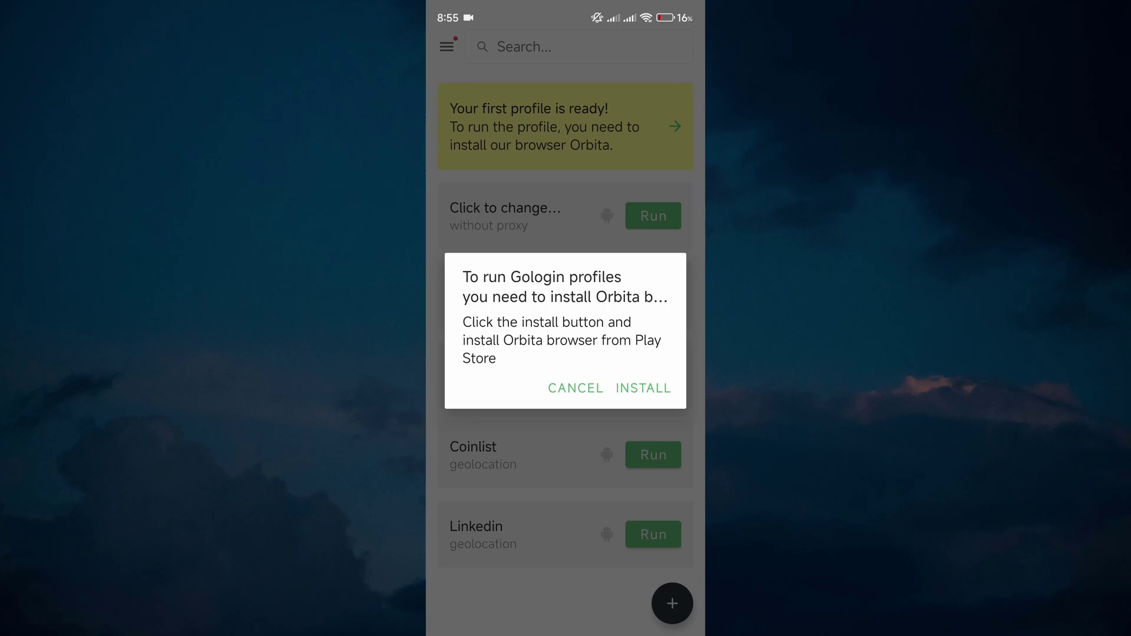
left_click(643, 388)
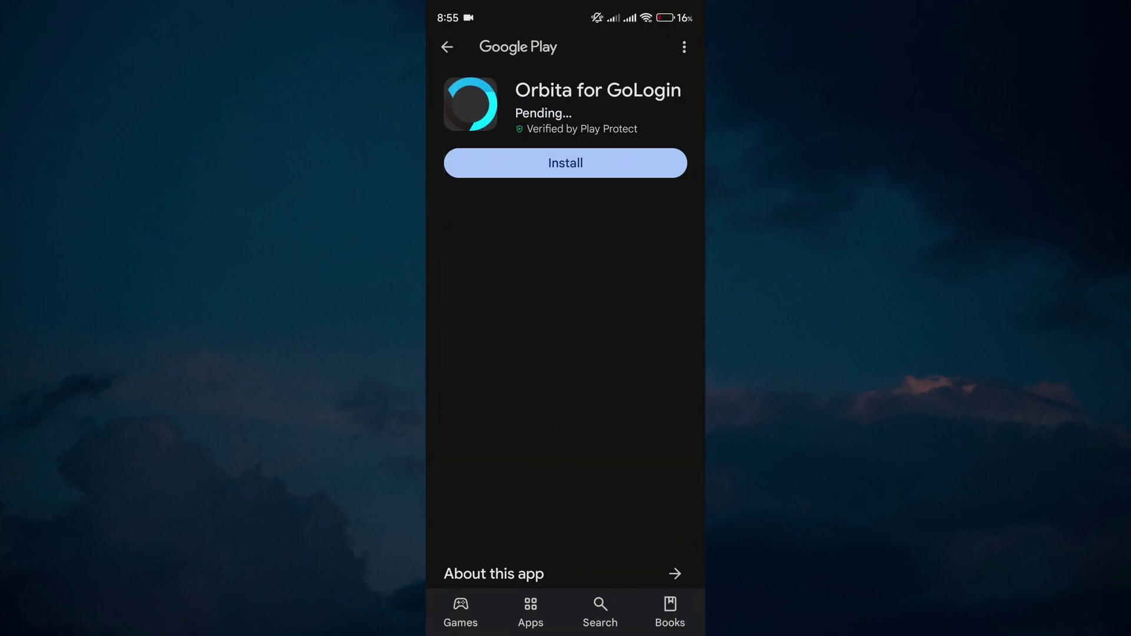
left_click(633, 380)
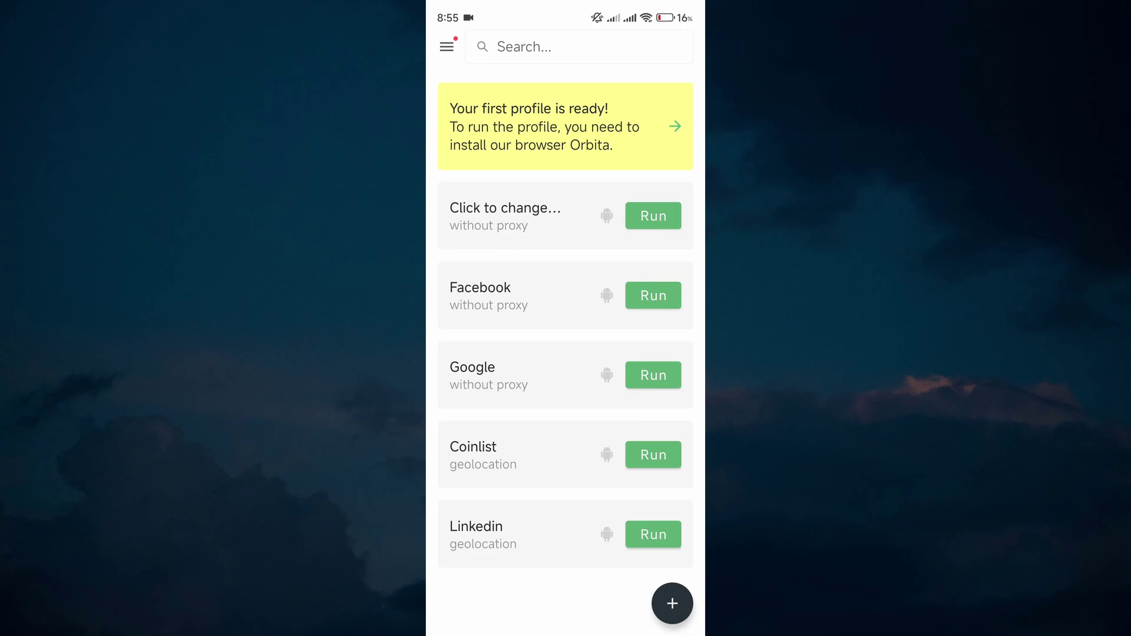
left_click(447, 47)
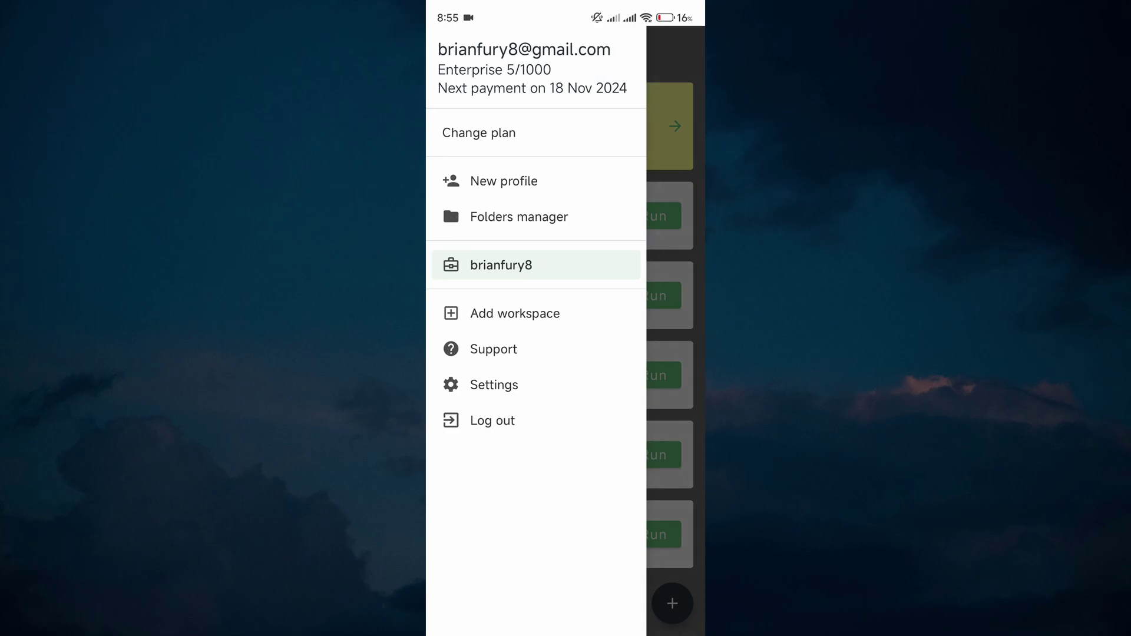
left_click(494, 384)
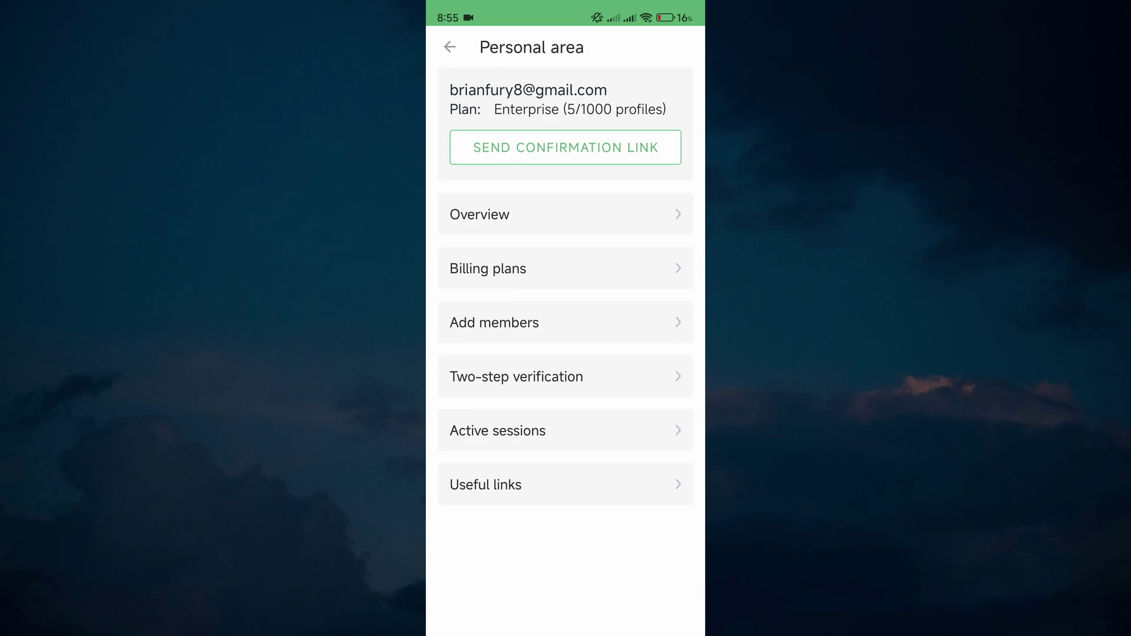
left_click(449, 47)
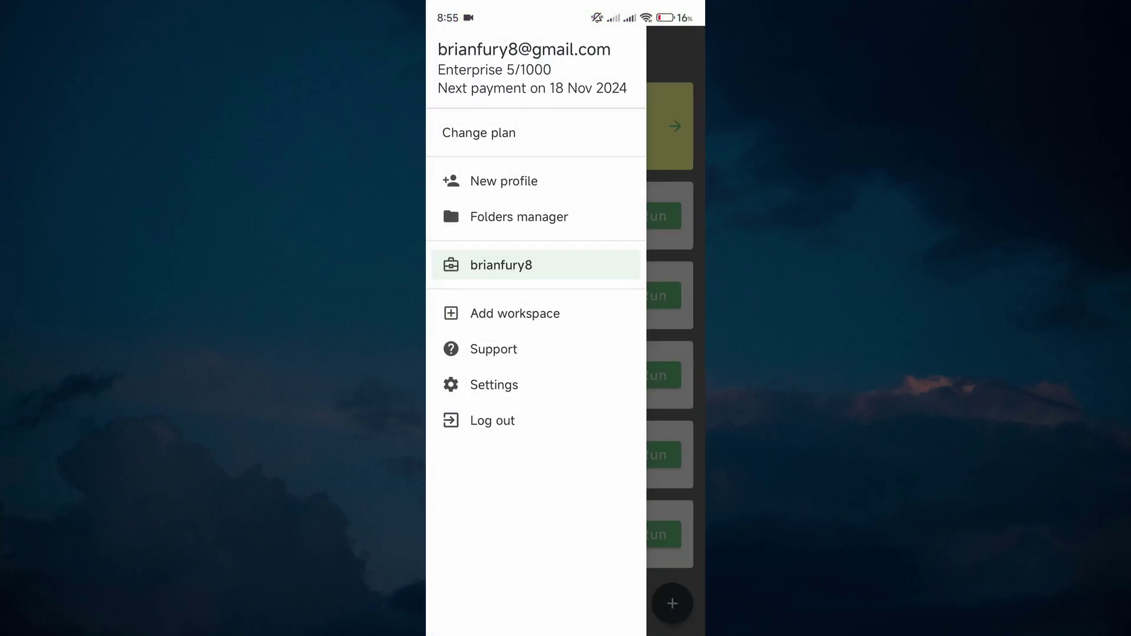
left_click(675, 354)
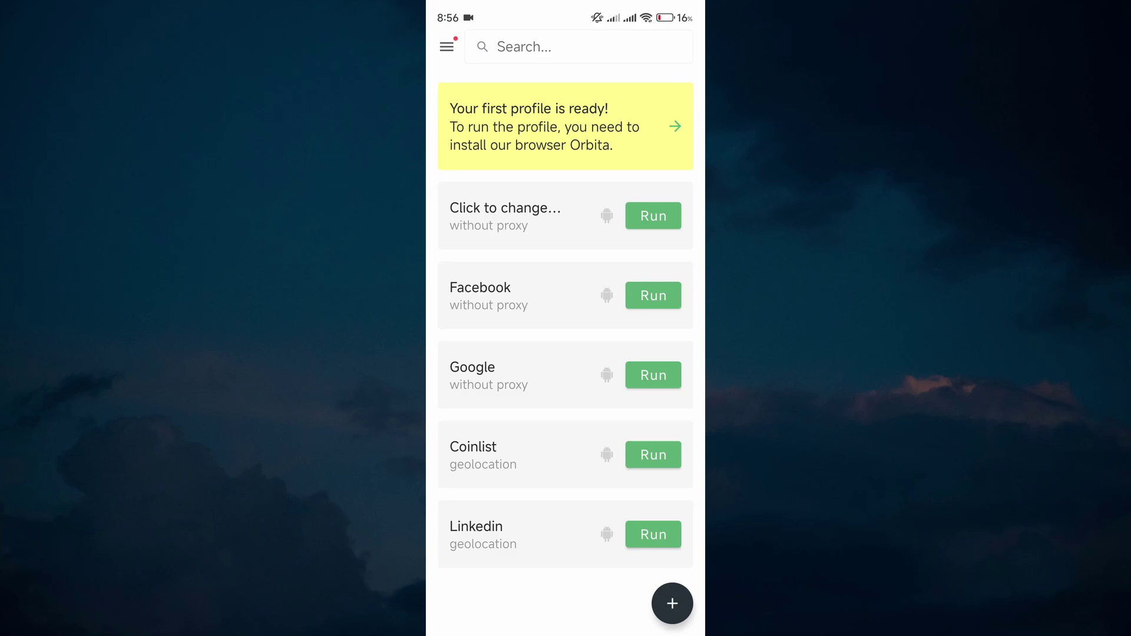
- Create a new browser profile named '123' without a proxy
left_click(672, 603)
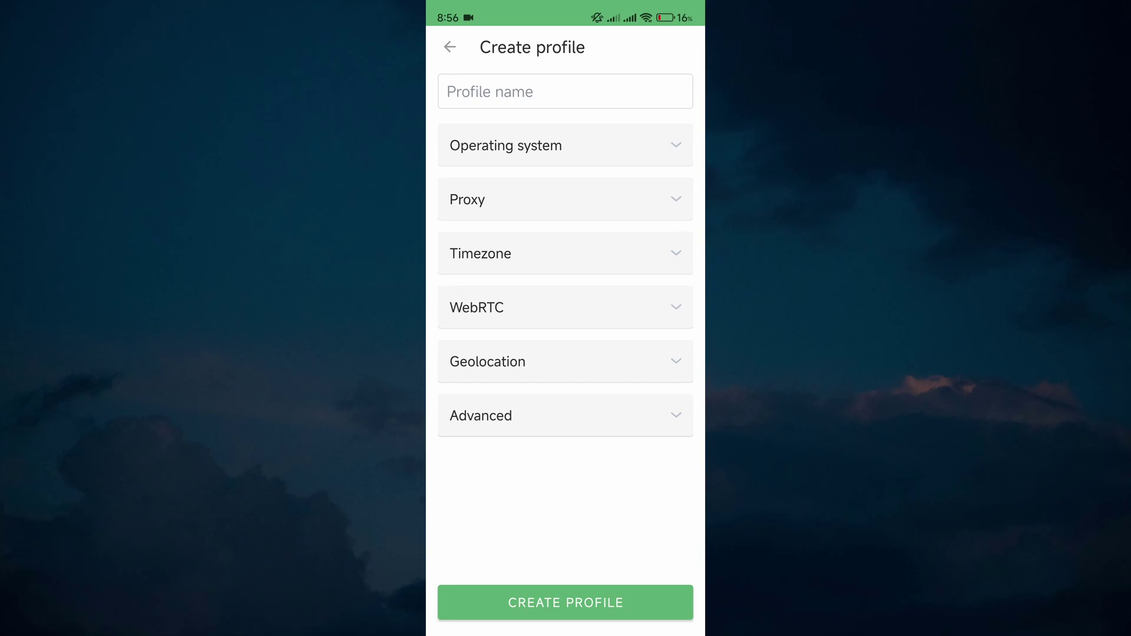
left_click(564, 92)
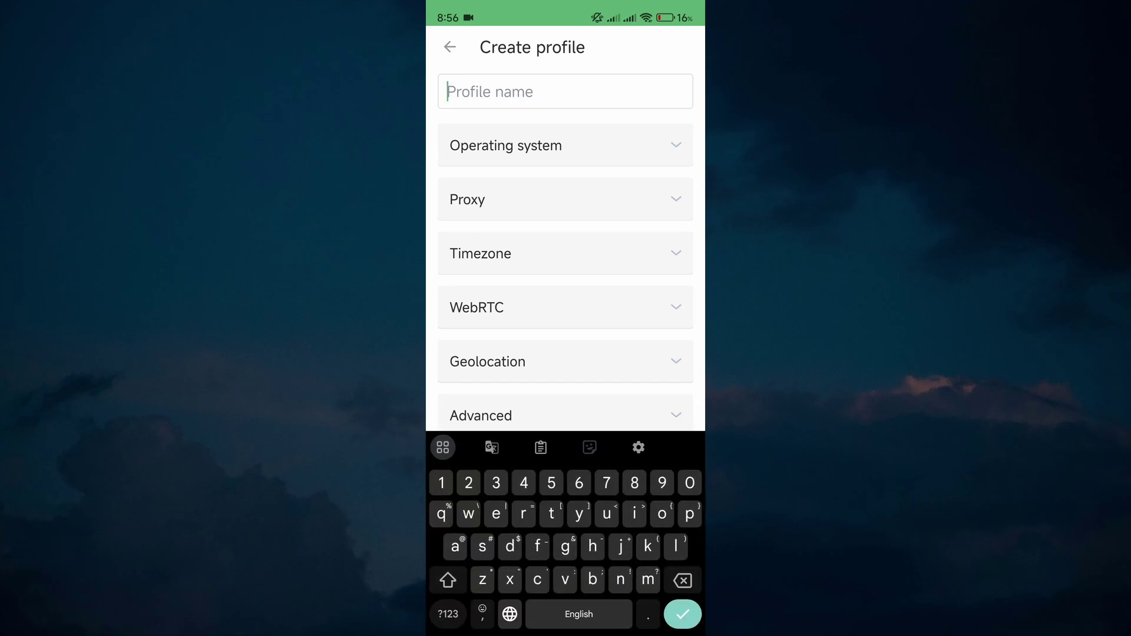
type("123")
key("Return")
left_click(566, 603)
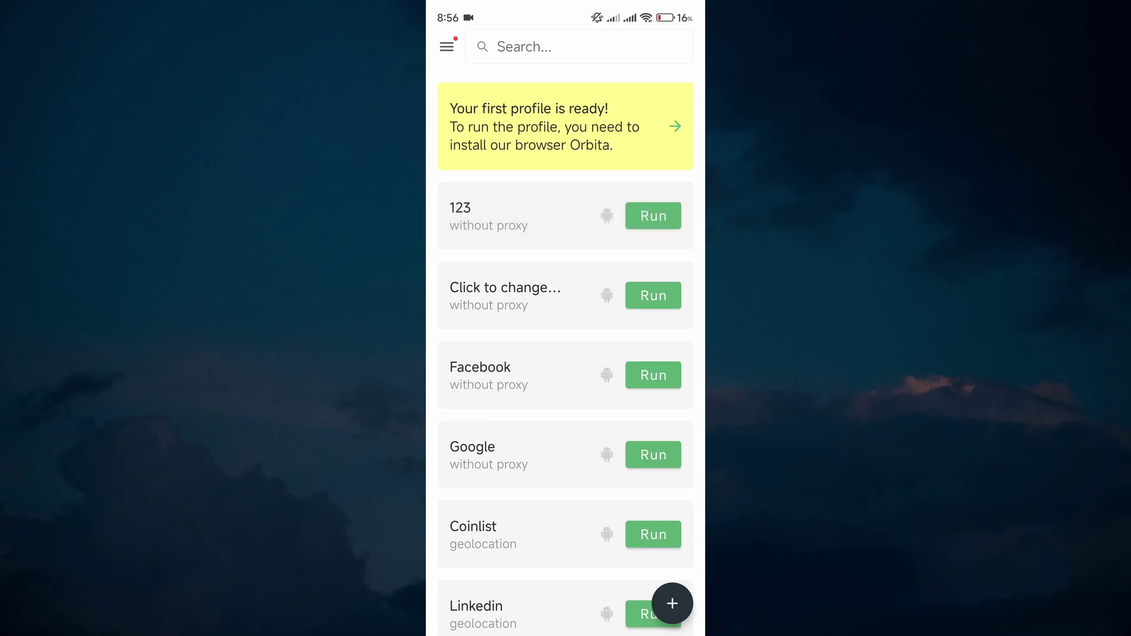
left_click(530, 215)
left_click(596, 252)
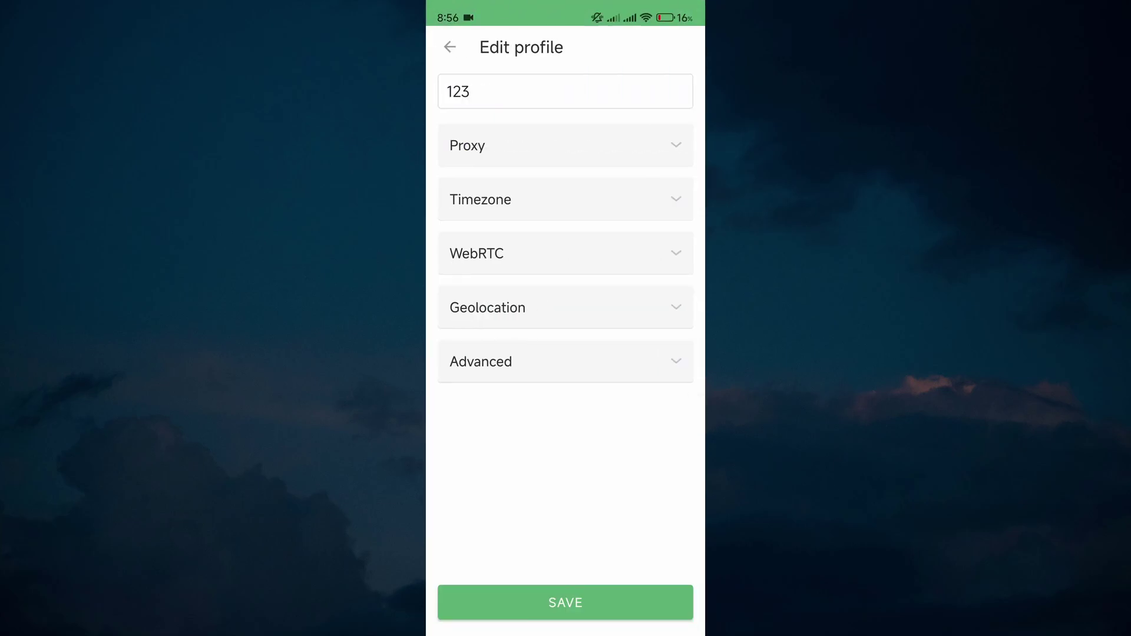
left_click(566, 145)
left_click(566, 260)
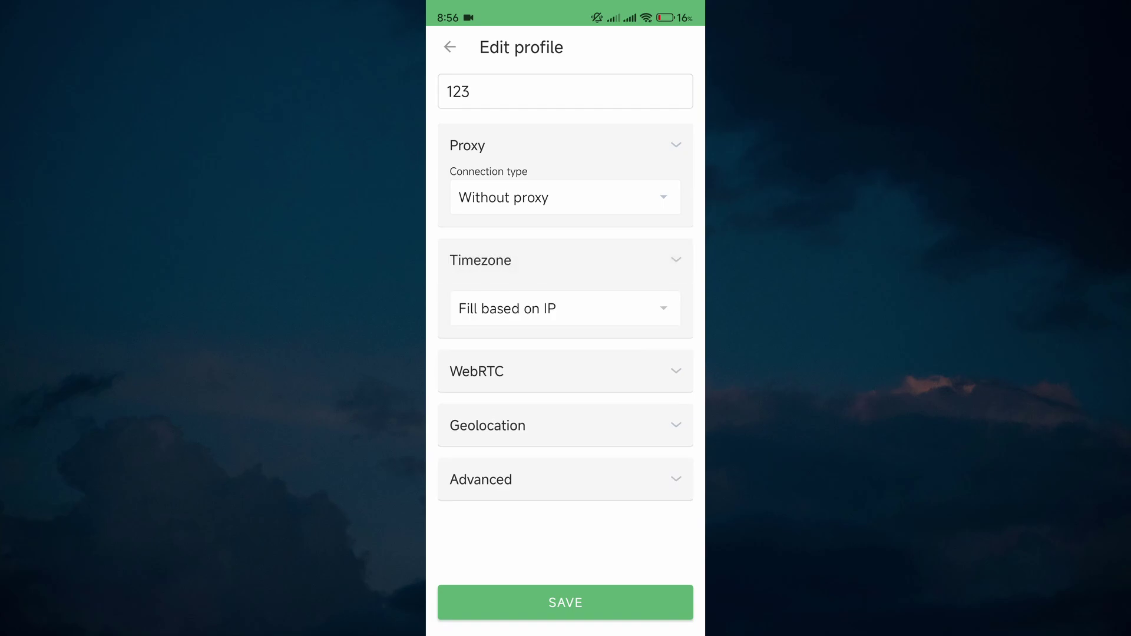
left_click(565, 425)
left_click(565, 538)
scroll(565, 353, "down", 5)
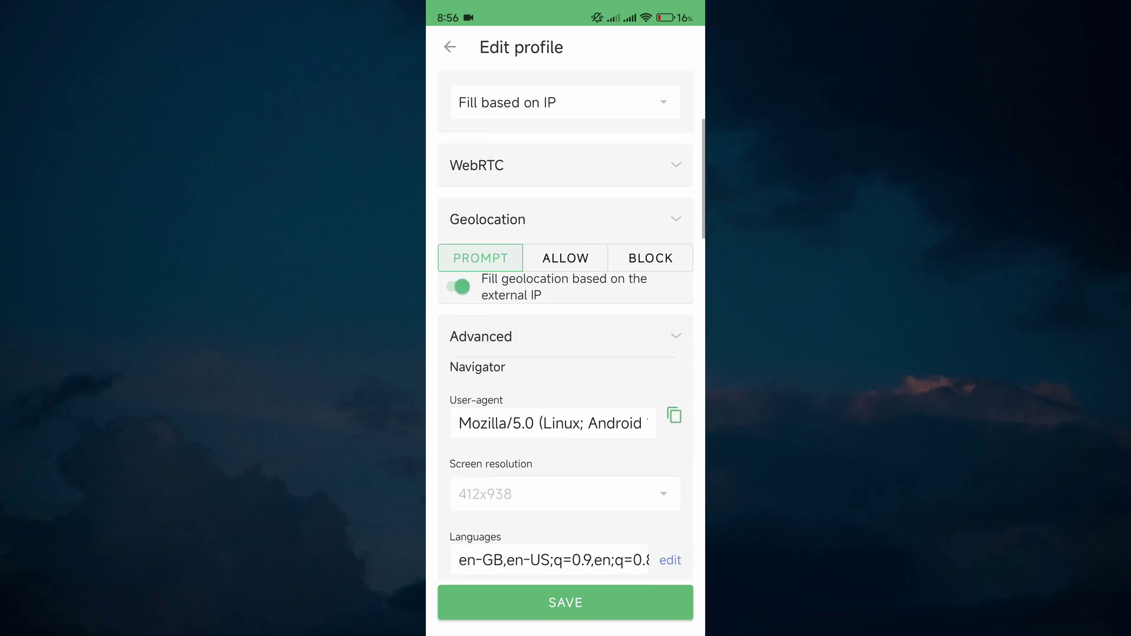
scroll(565, 353, "down", 5)
scroll(565, 353, "down", 5)
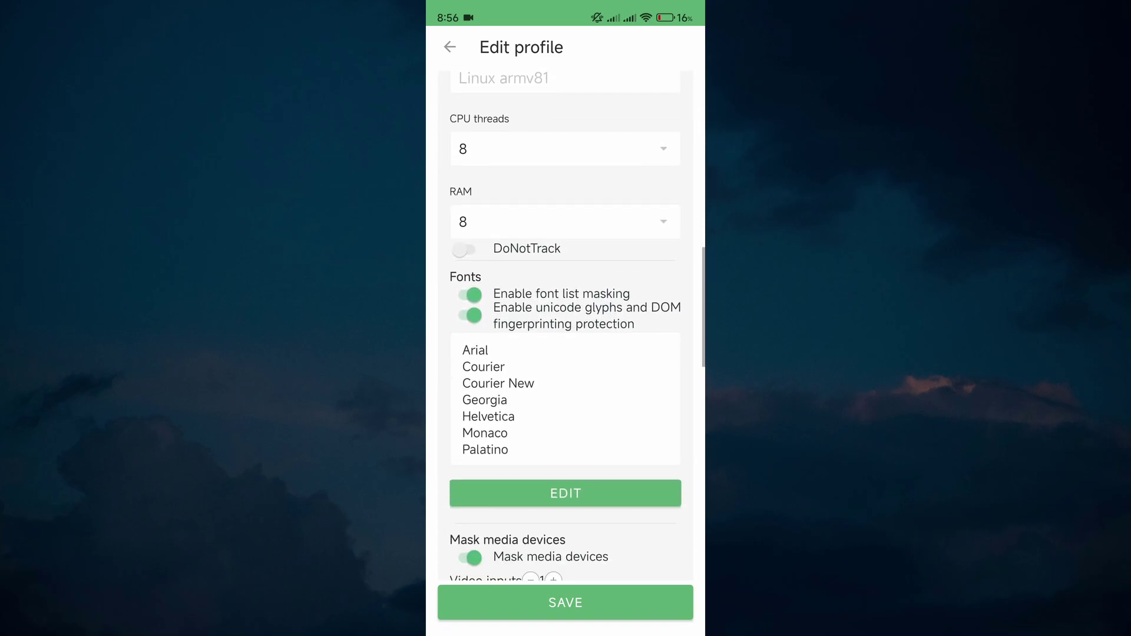
scroll(566, 354, "down", 5)
scroll(565, 354, "down", 5)
scroll(566, 354, "down", 5)
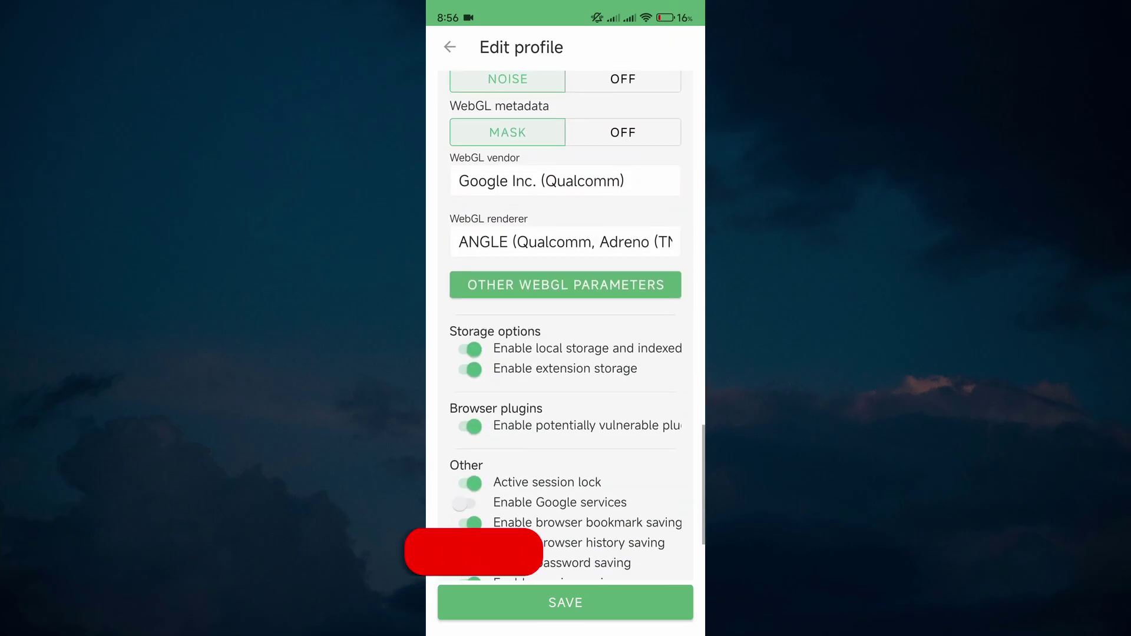
scroll(565, 354, "up", 8)
scroll(566, 353, "up", 8)
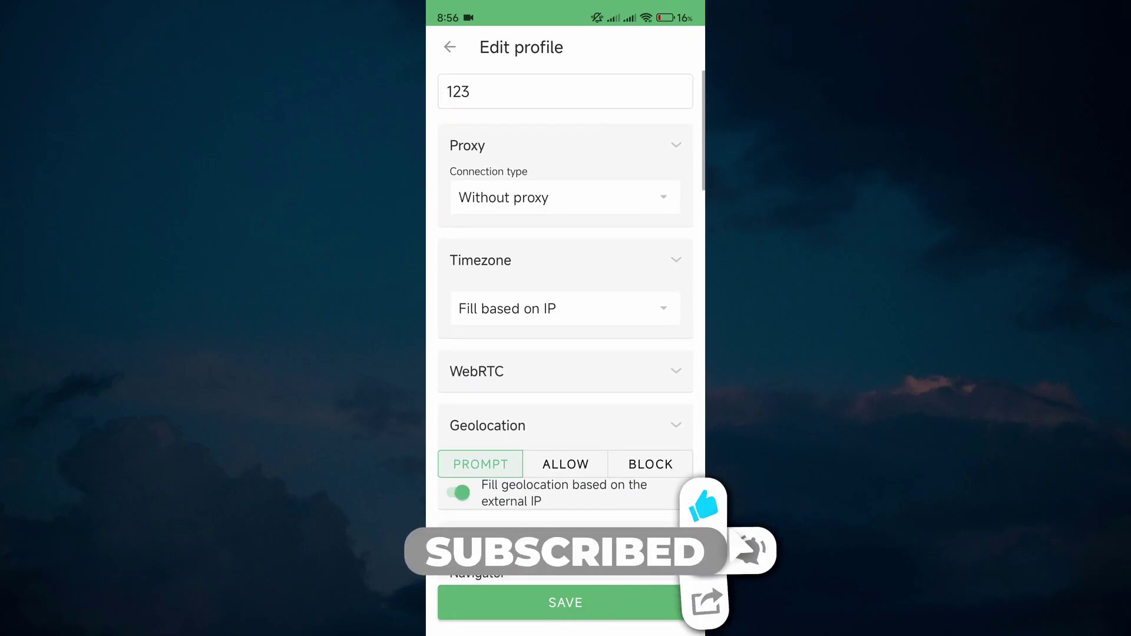
left_click(566, 602)
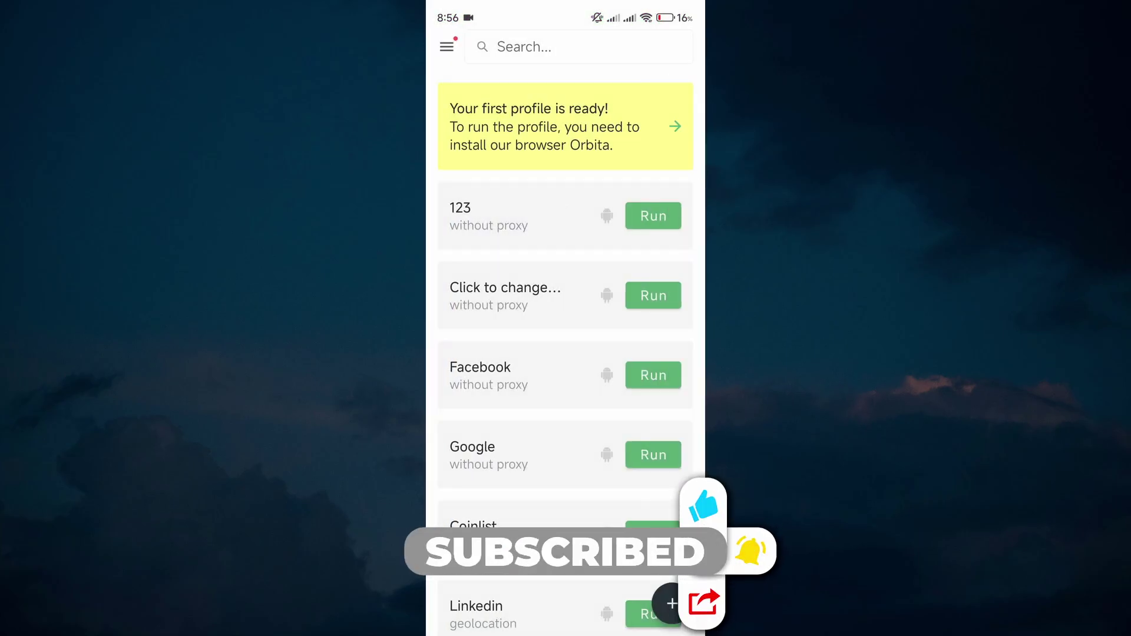